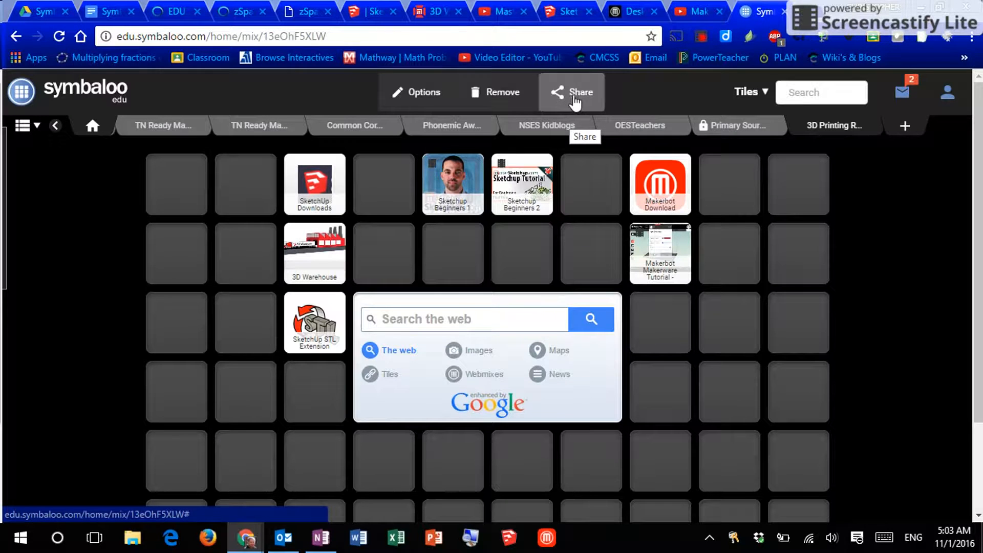
Share the 3D Printing Resouces webmix publicly in the gallery, leaving its description blank
click(574, 93)
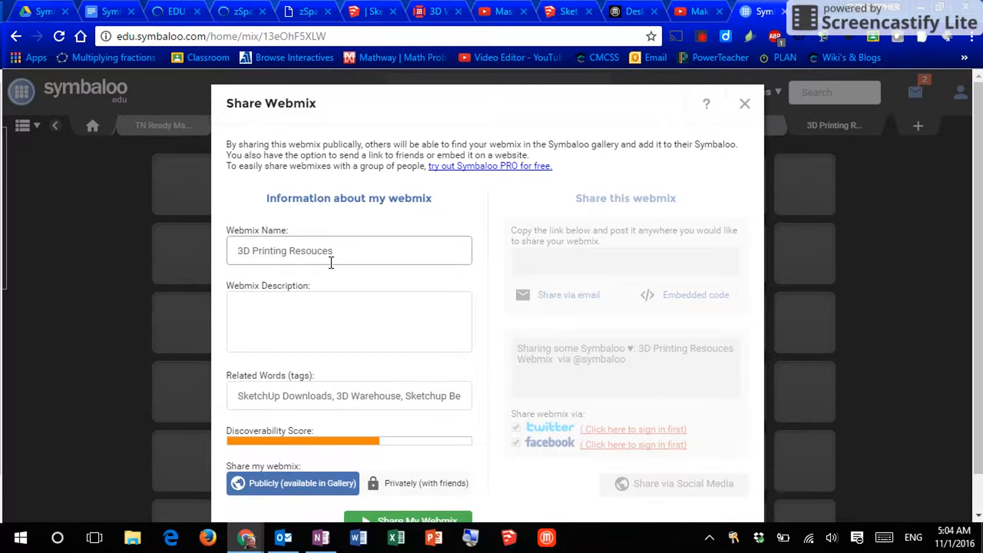
click(304, 303)
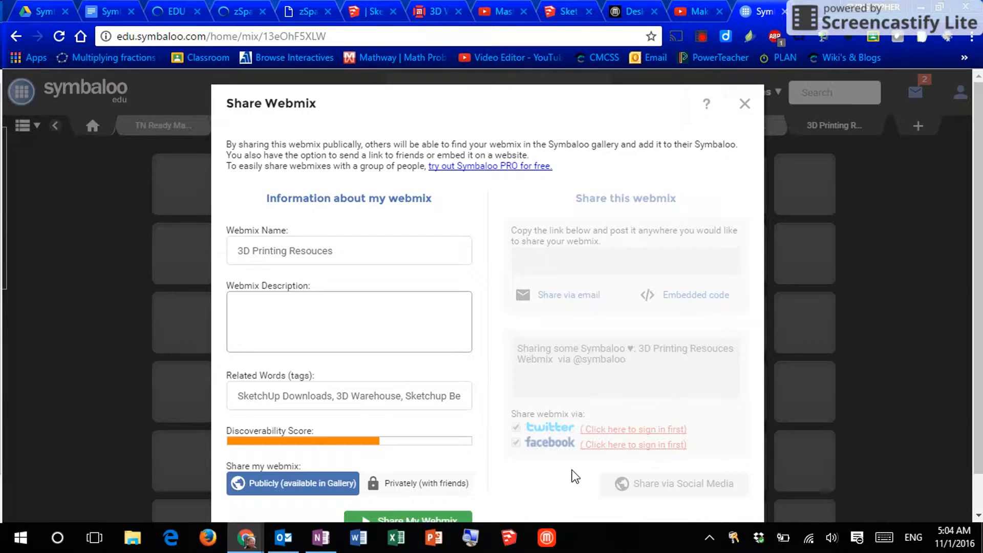
key(ctrl+minus)
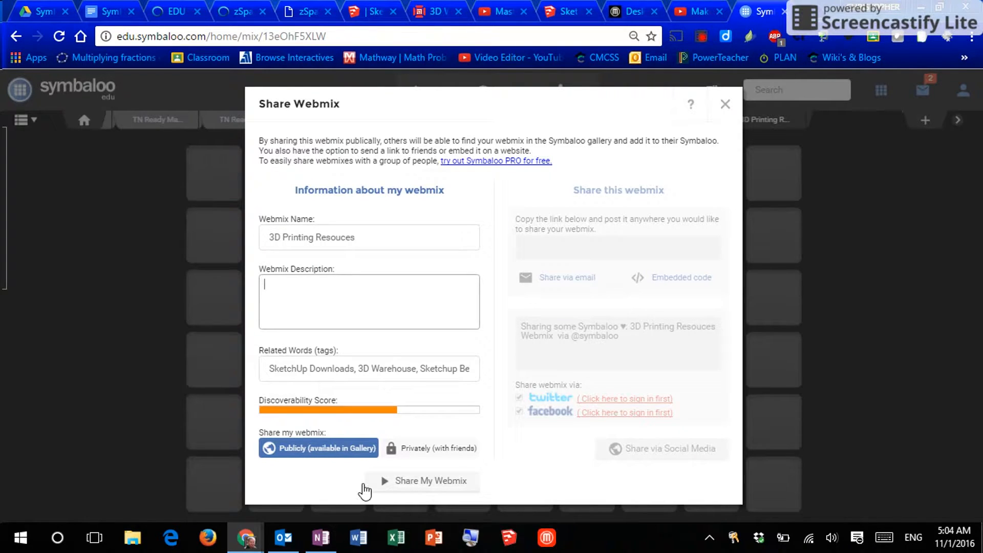
click(403, 493)
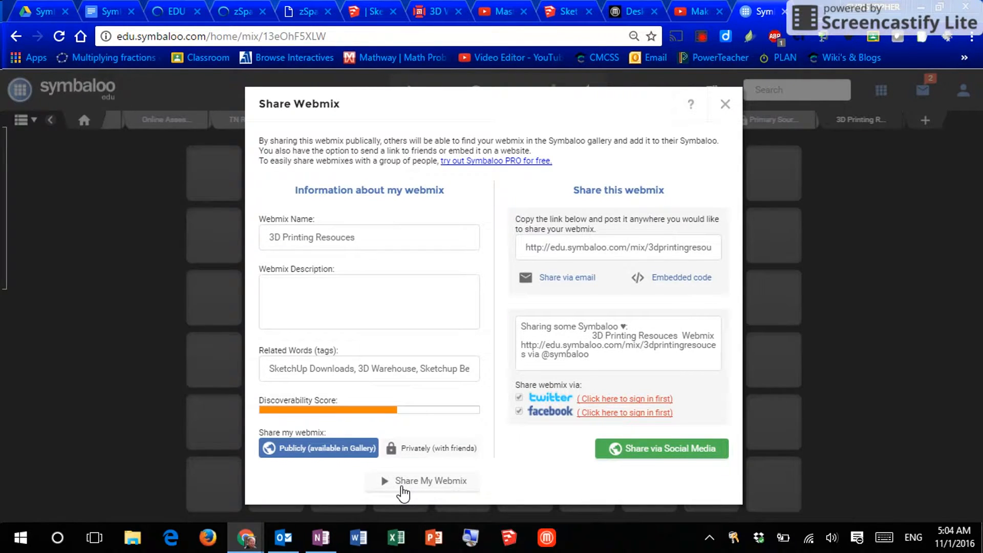
Copy the full share link of the 3D Printing Resouces webmix
click(610, 253)
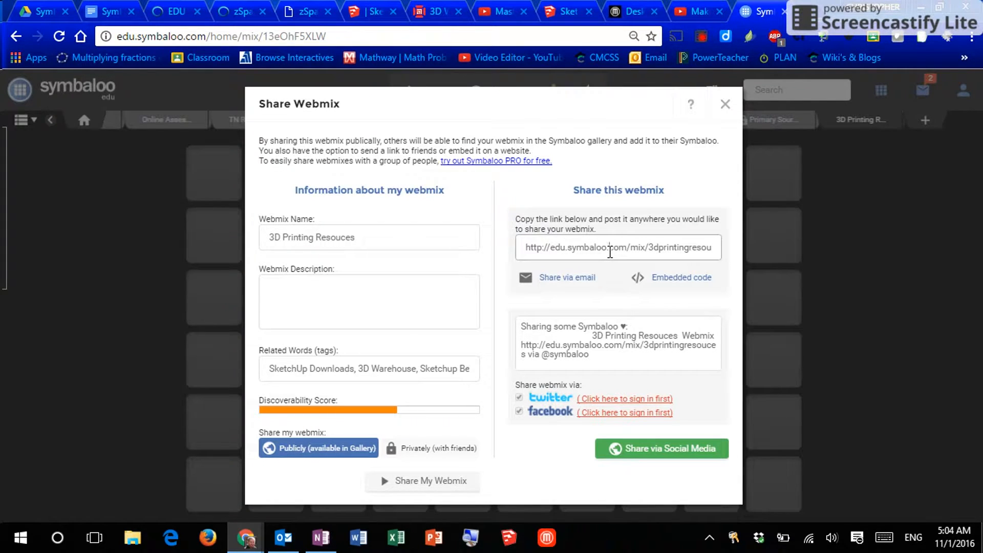
key(Right)
key(Right)
key(Right)
key(Right)
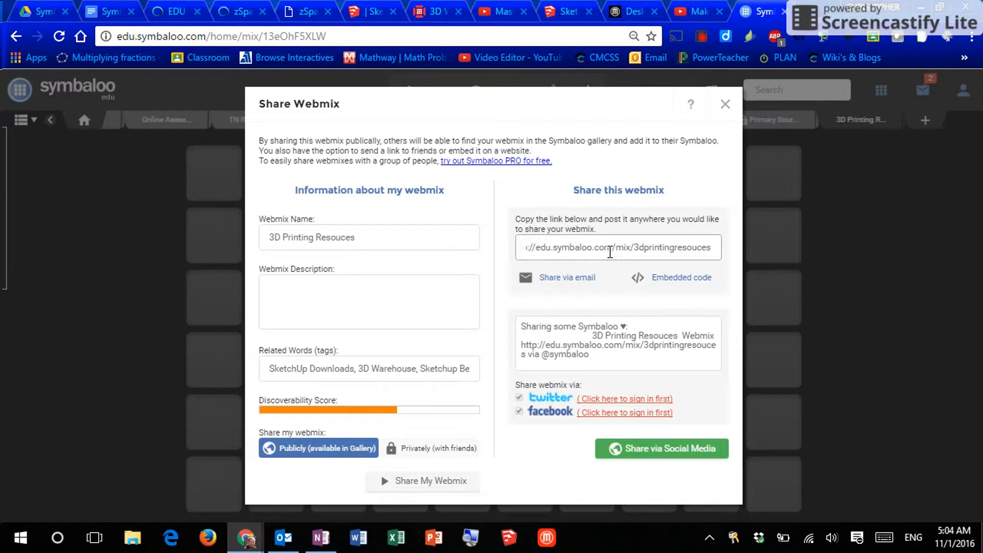
key(ctrl+a)
key(ctrl+c)
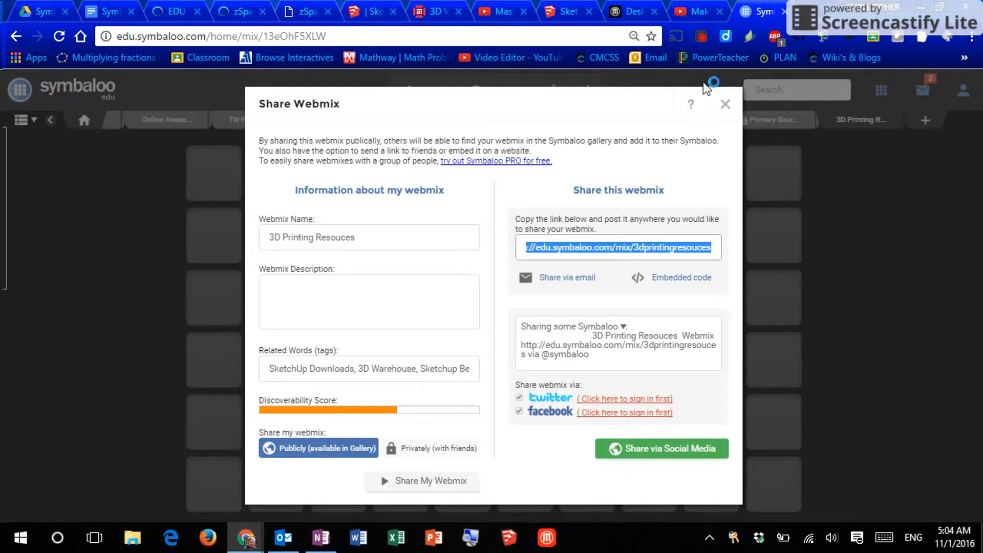
Open the copied share link in a new browser tab
key(ctrl+t)
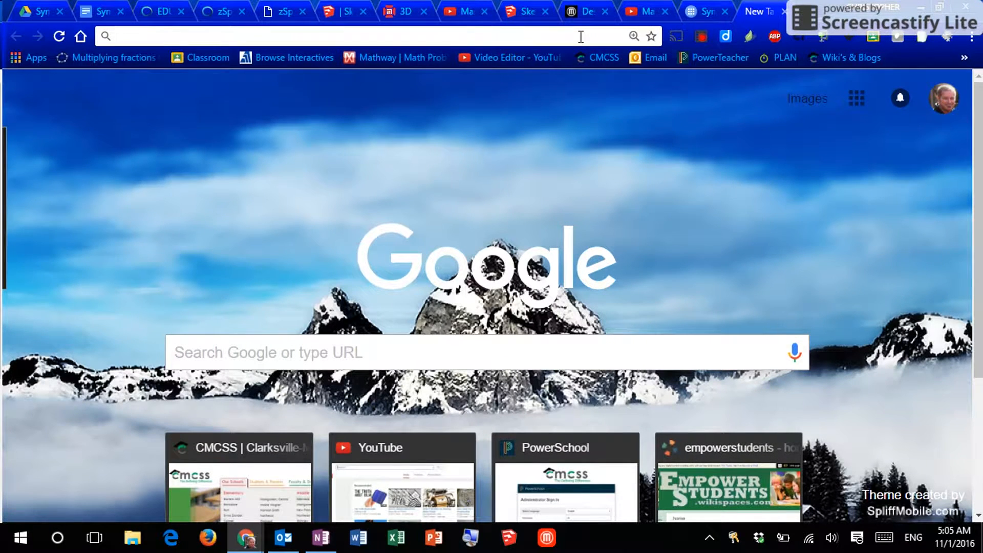
key(ctrl+v)
key(Return)
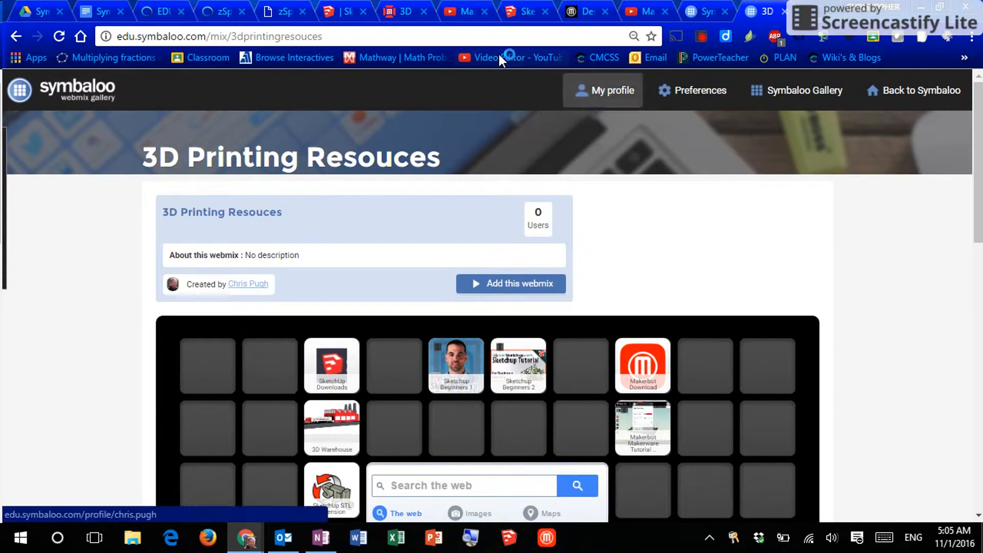
Examine the published webmix page and its option for adding the webmix, and close the original webmix's sharing dialog
click(683, 16)
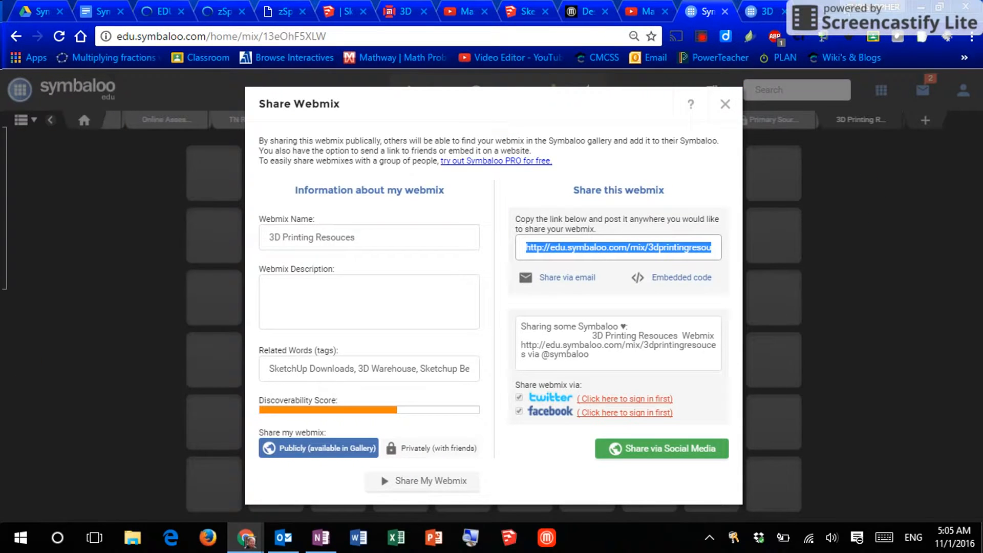
click(755, 11)
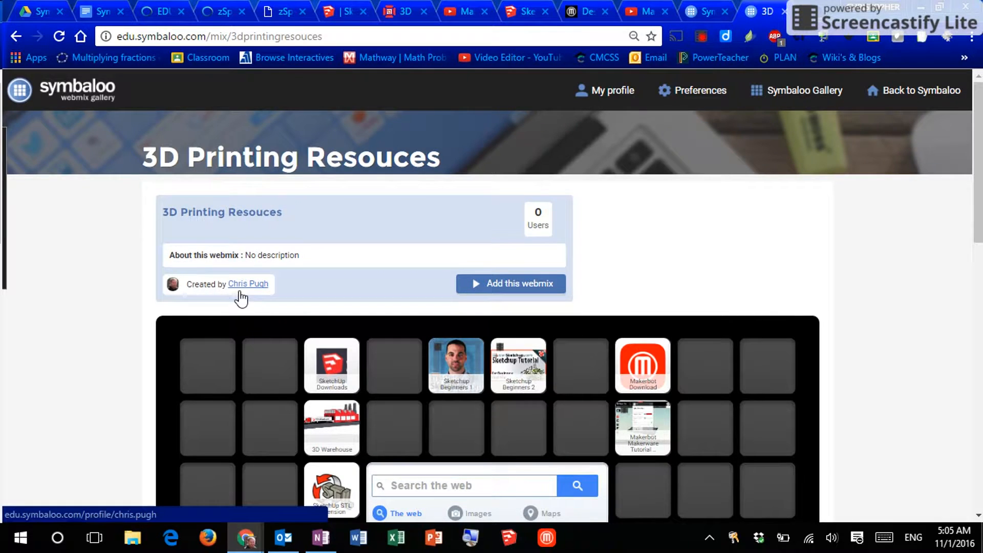
click(506, 294)
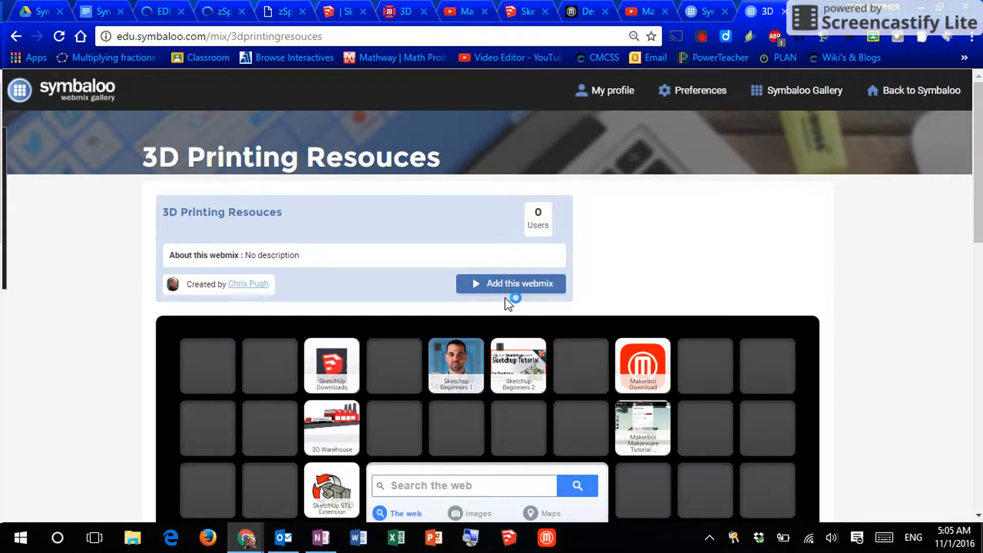
click(532, 286)
click(693, 9)
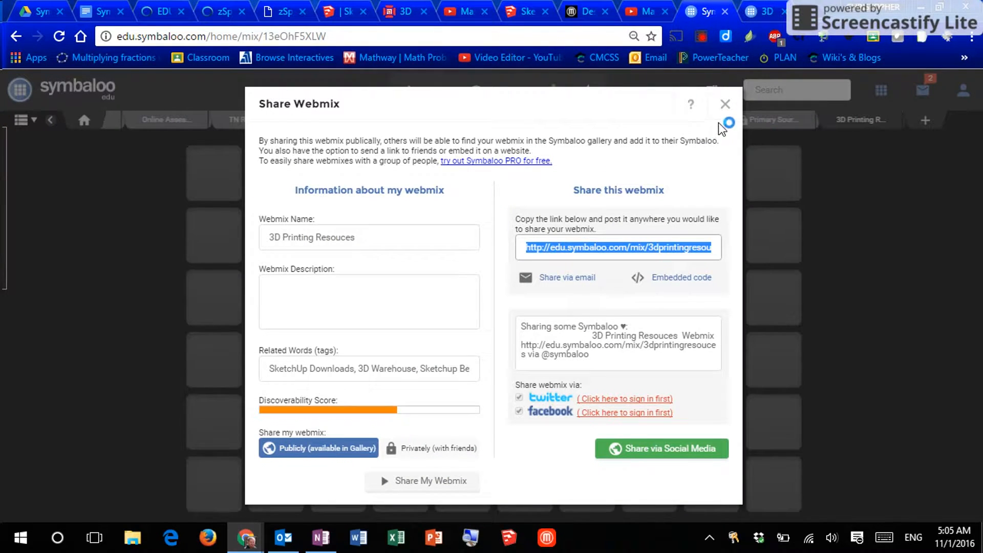
click(725, 104)
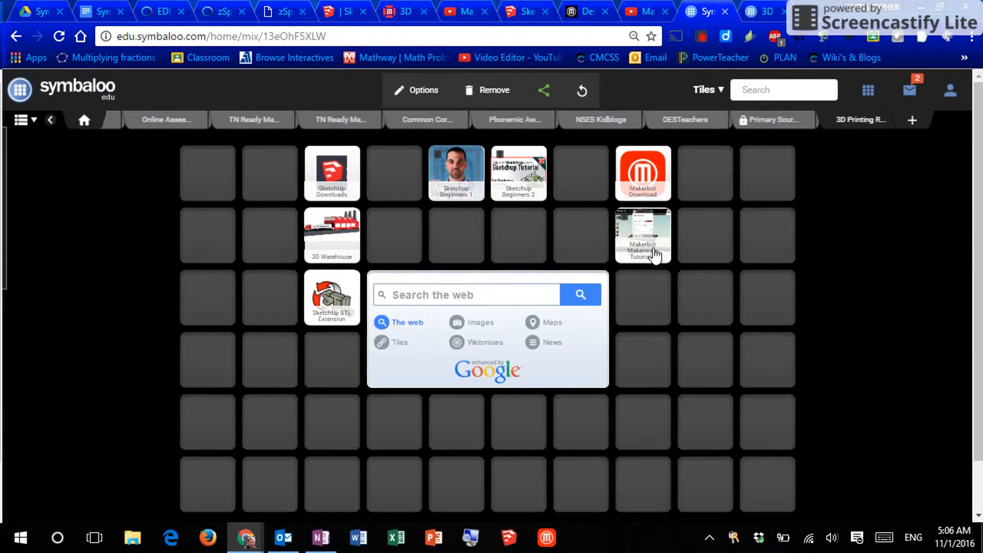
Move the Makerbot Makerware Tutorial tile down one cell and back up, and update the shared webmix
drag(651, 251, 655, 317)
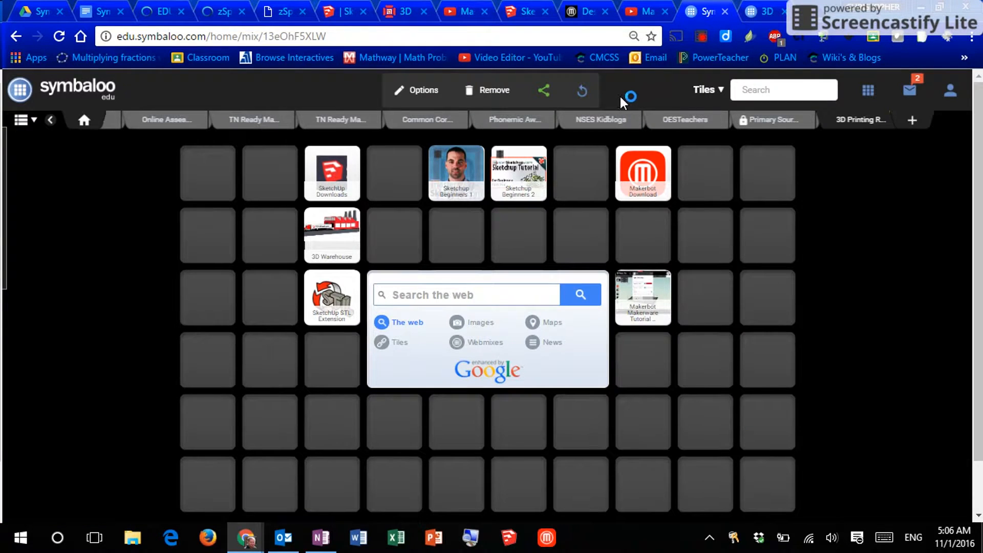
drag(633, 281, 644, 246)
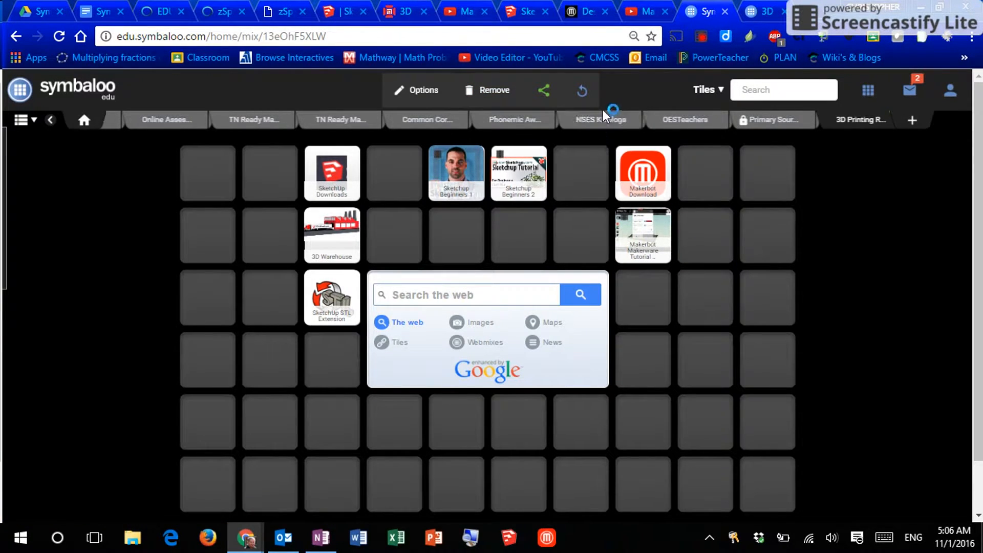
click(582, 94)
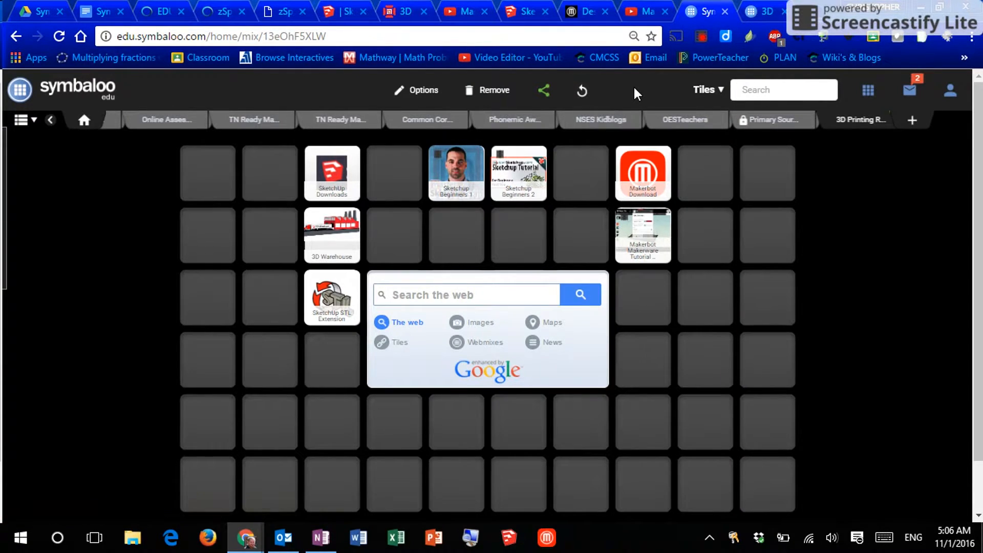
Update the shared webmix with the Makerbot Makerware Tutorial tile one cell to the right, and return the tile to its original cell
drag(639, 226, 690, 236)
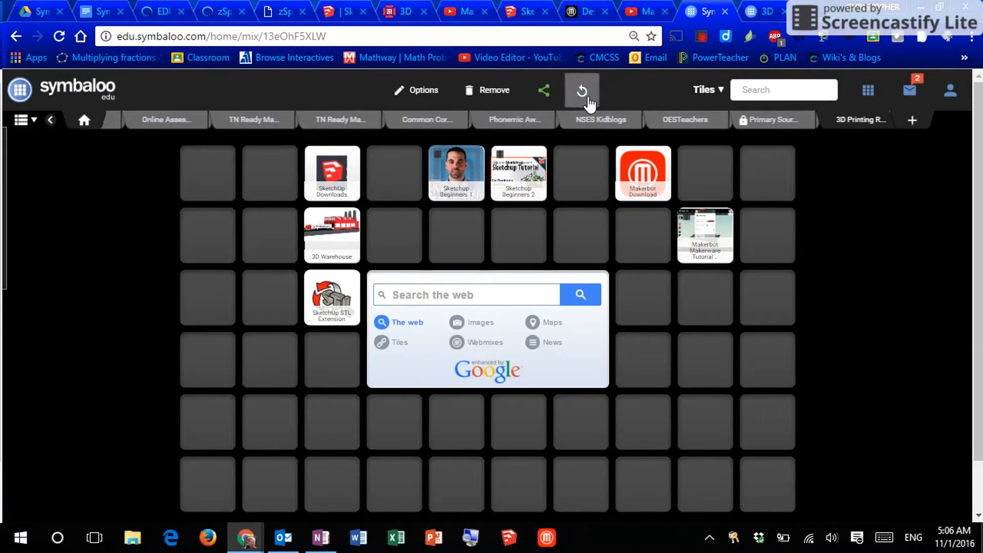
click(588, 102)
drag(699, 228, 645, 233)
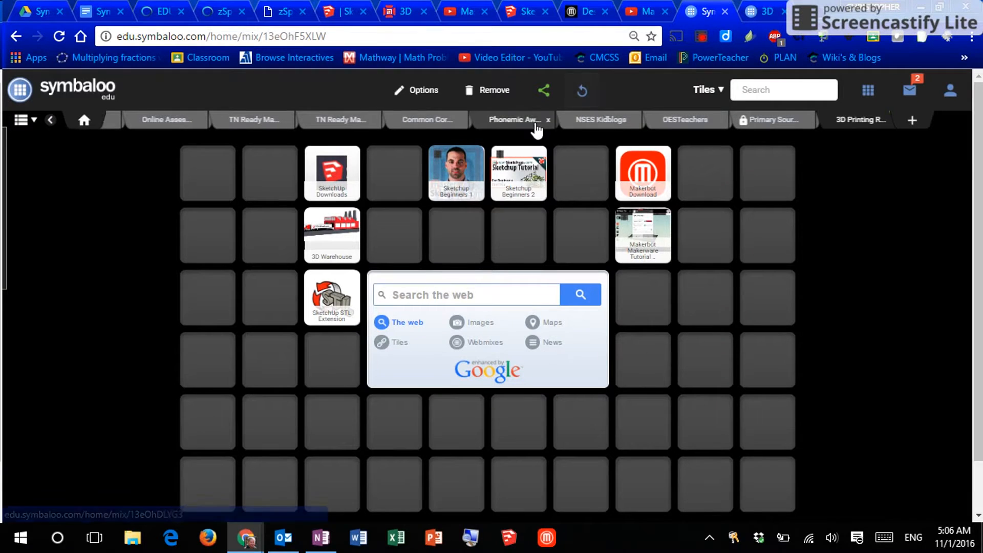
Look over the webmix editing options and the share link in the published webmix's details
click(425, 103)
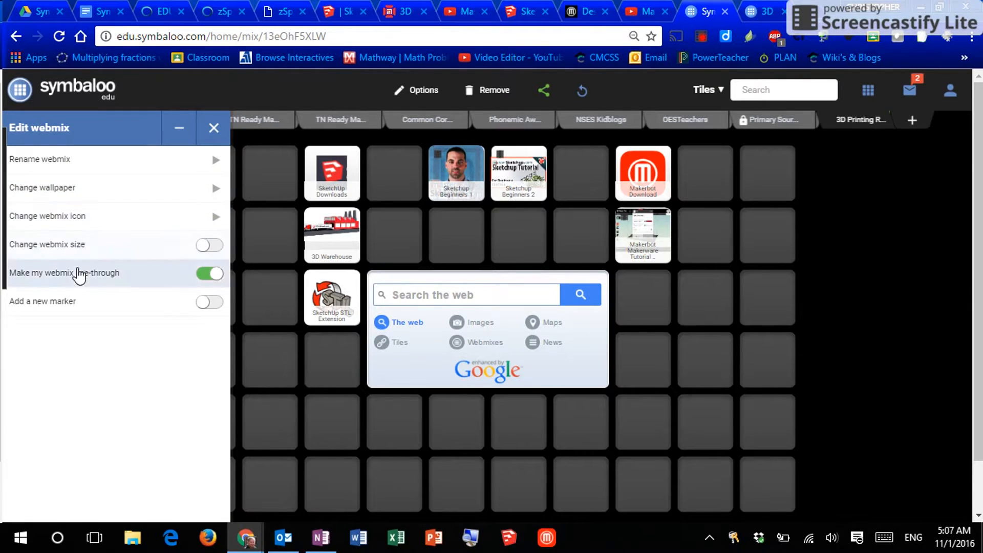
click(213, 128)
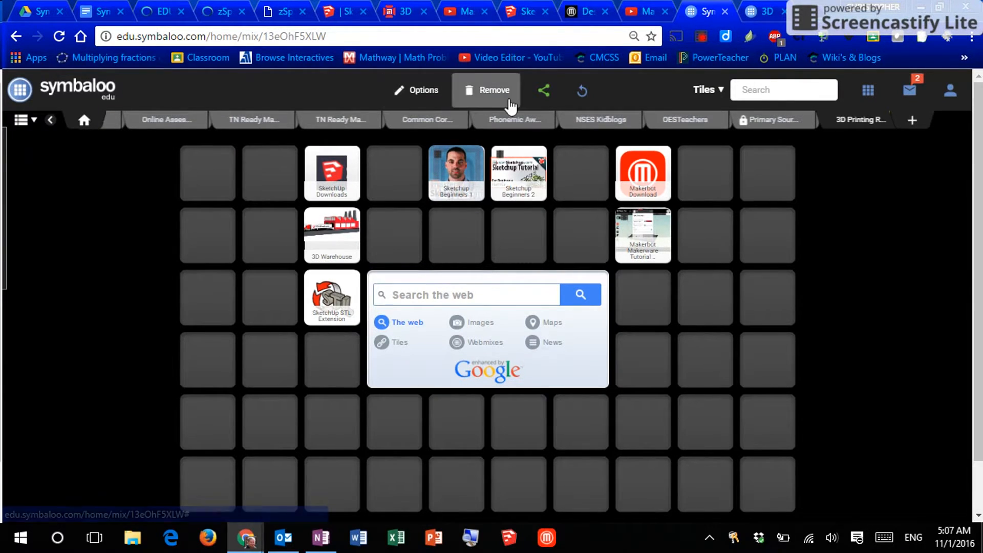
click(547, 92)
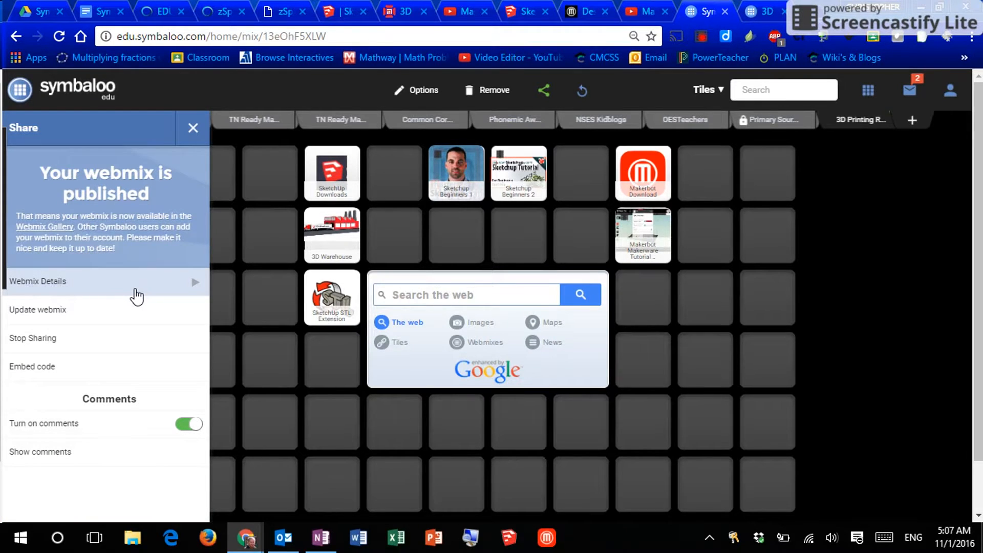
click(137, 297)
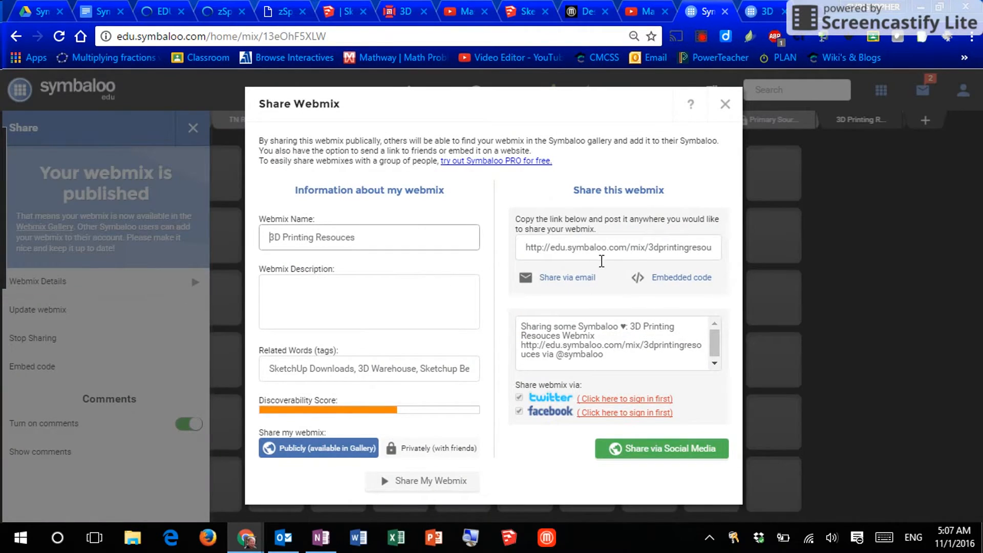
click(639, 248)
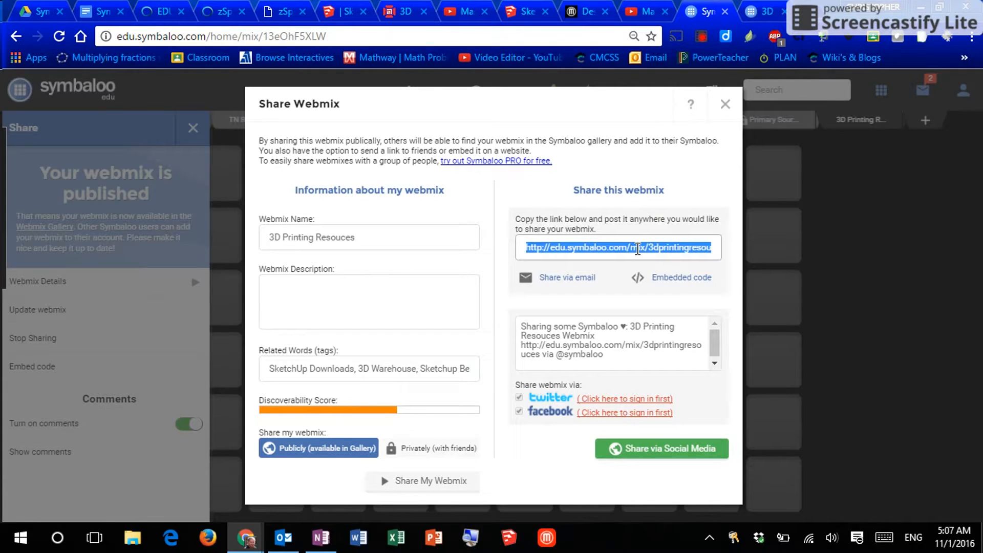
click(725, 104)
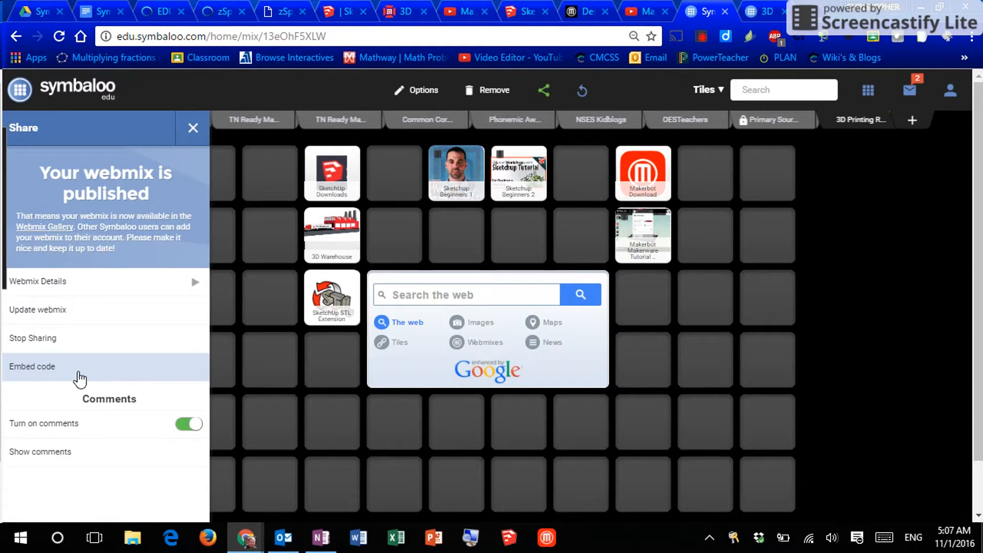
View the webmix's embed code, select all of it, and close the embed dialog and sharing options
click(79, 379)
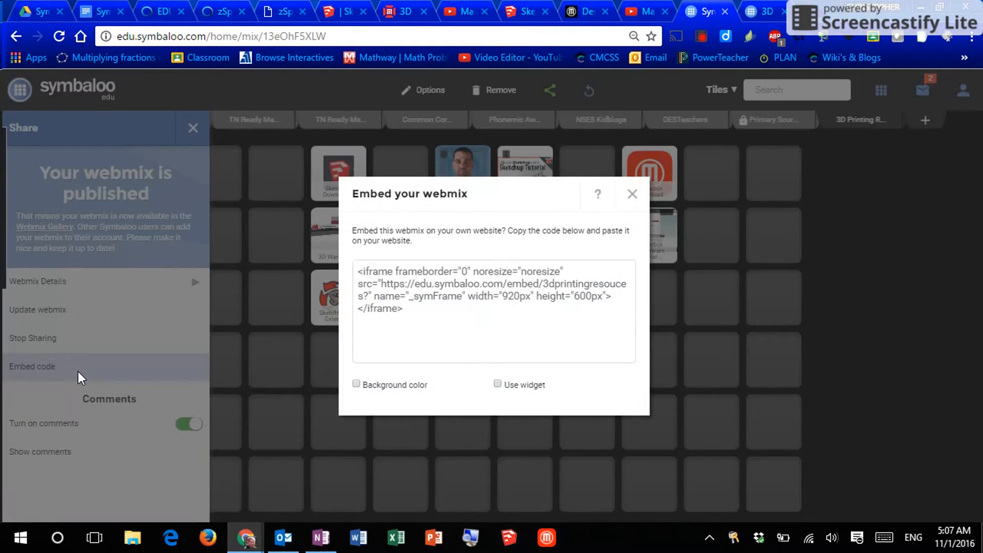
click(404, 314)
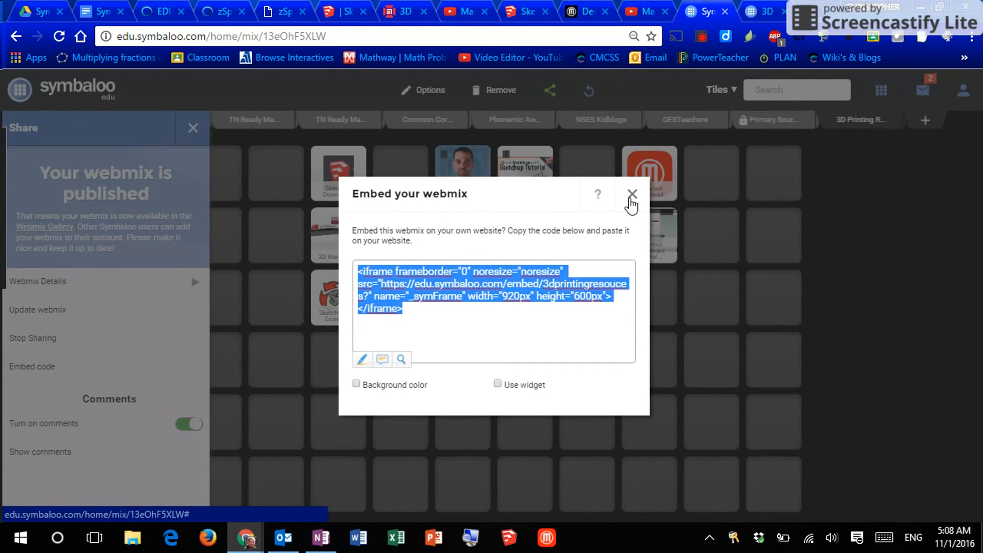
click(631, 197)
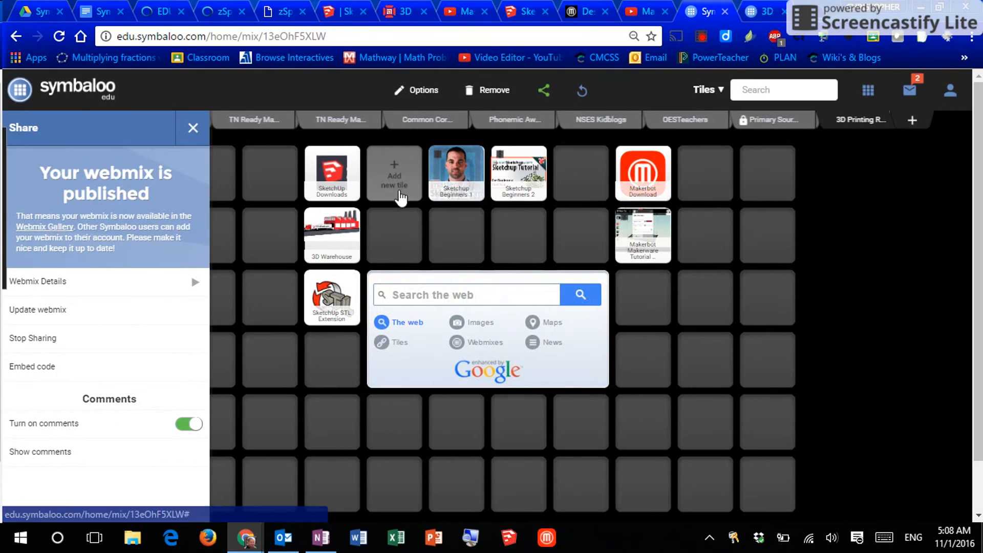
click(193, 128)
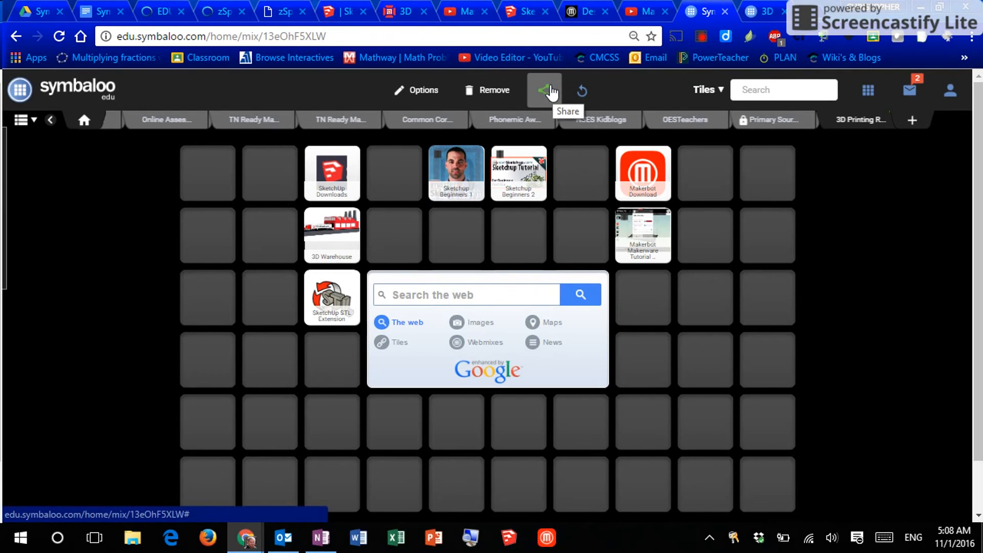
Reopen the published webmix's details to review its sharing options
click(552, 92)
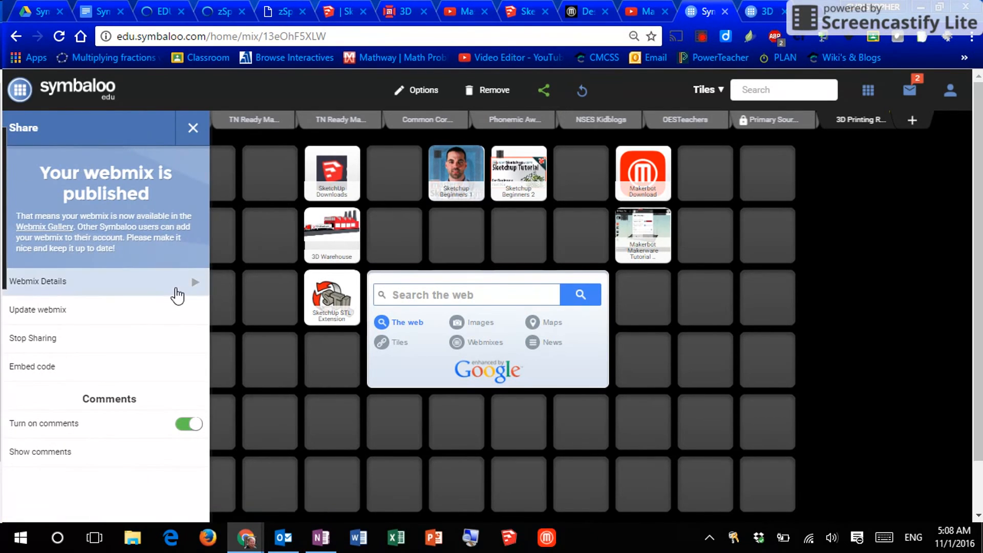
click(178, 293)
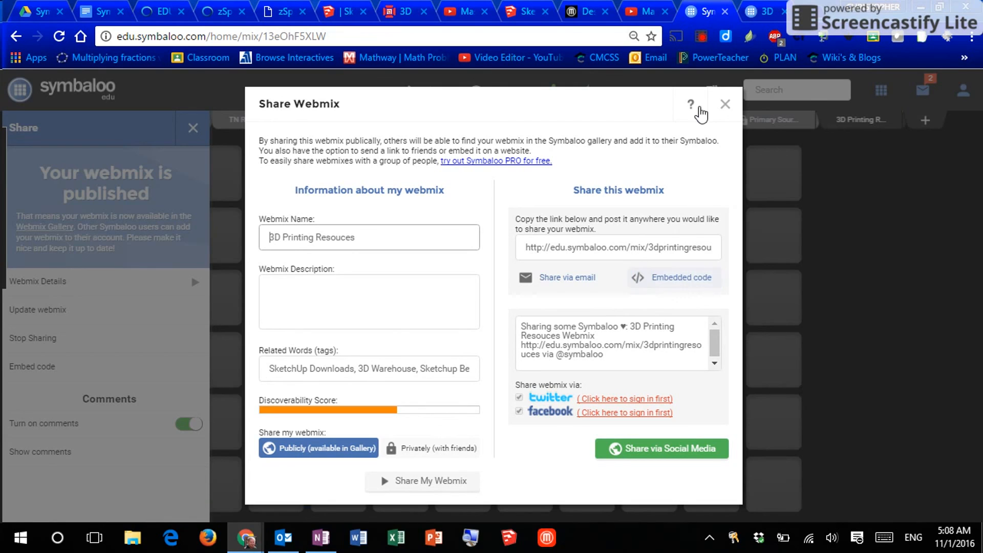
click(701, 37)
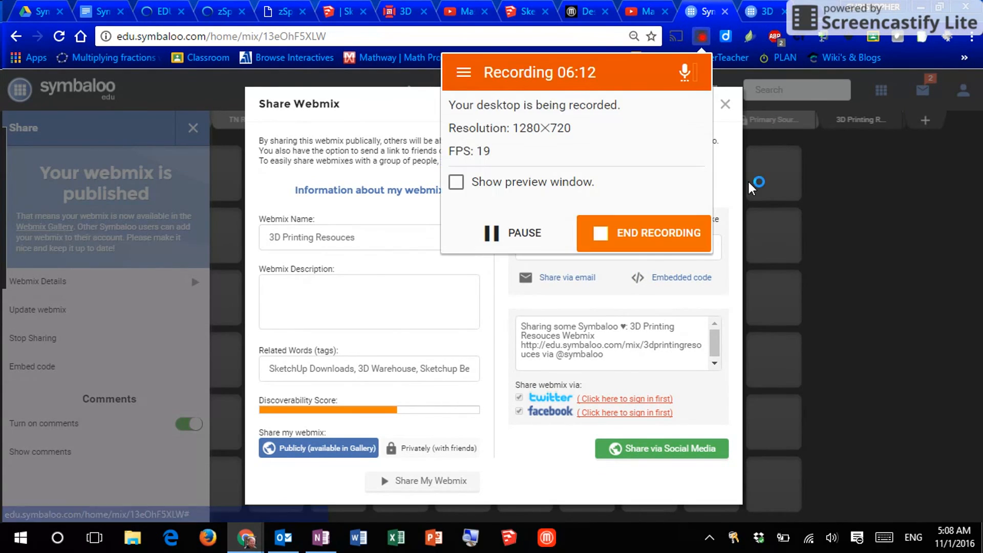